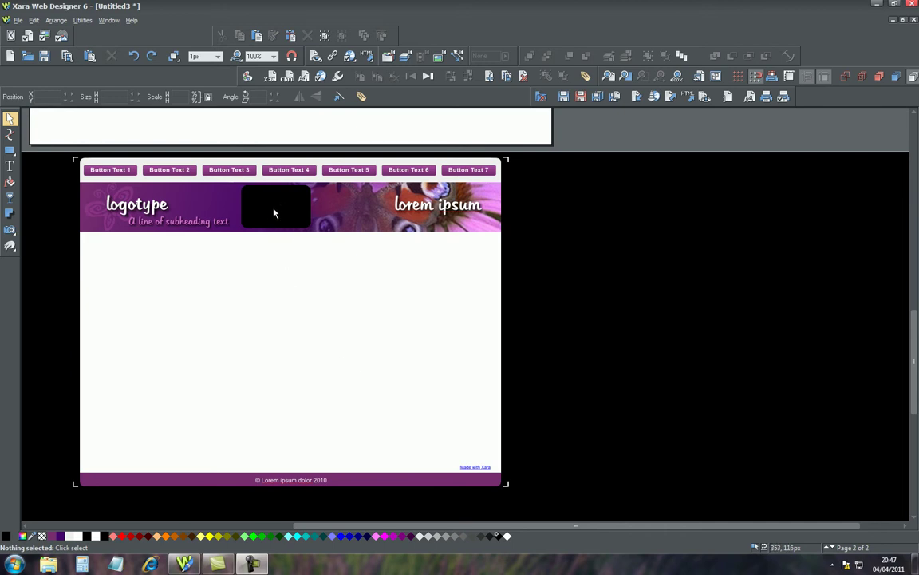
Nudge the black video placeholder a few pixels left in the banner, checking it in a browser preview.
mouse_move(278, 210)
left_mouse_down()
mouse_move(273, 328)
mouse_move(303, 361)
mouse_move(300, 332)
mouse_move(287, 329)
mouse_move(283, 213)
left_mouse_up()
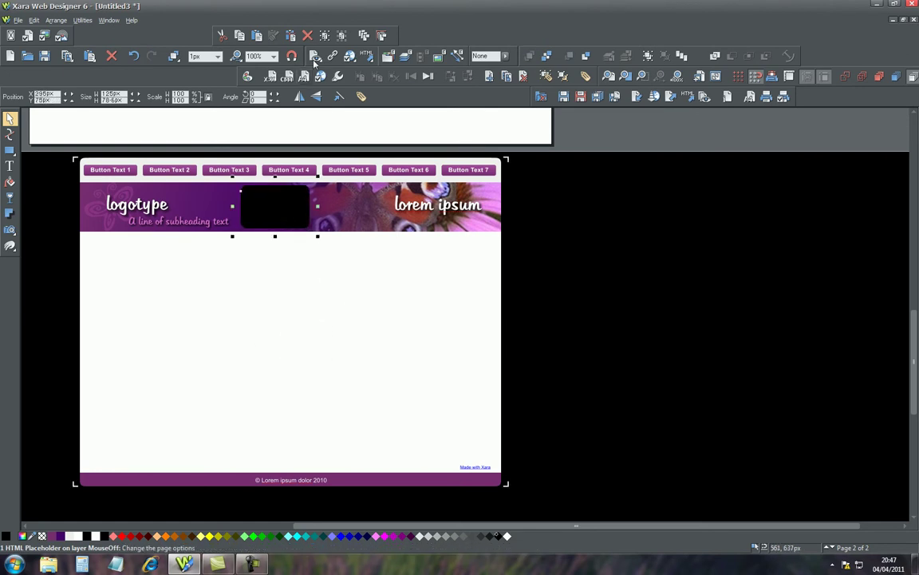
left_click(349, 56)
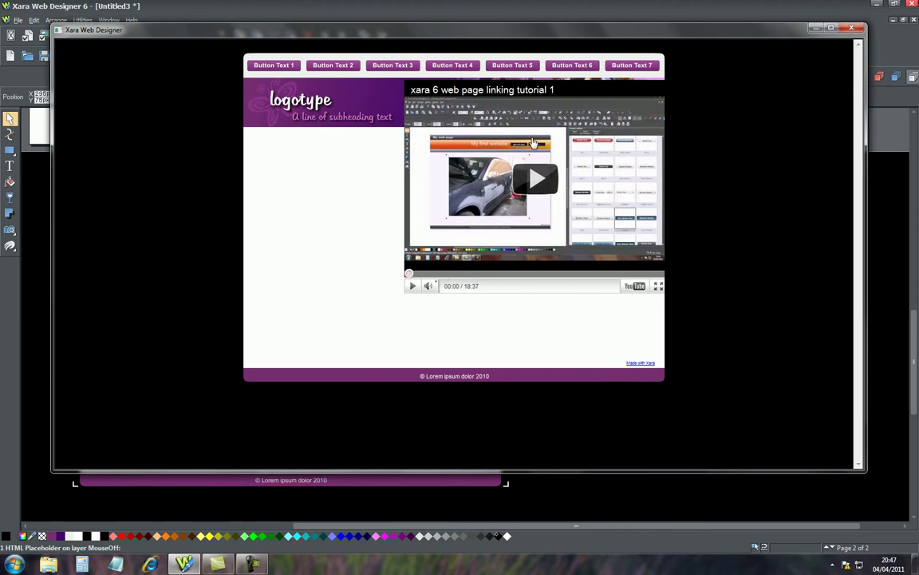
left_click(852, 28)
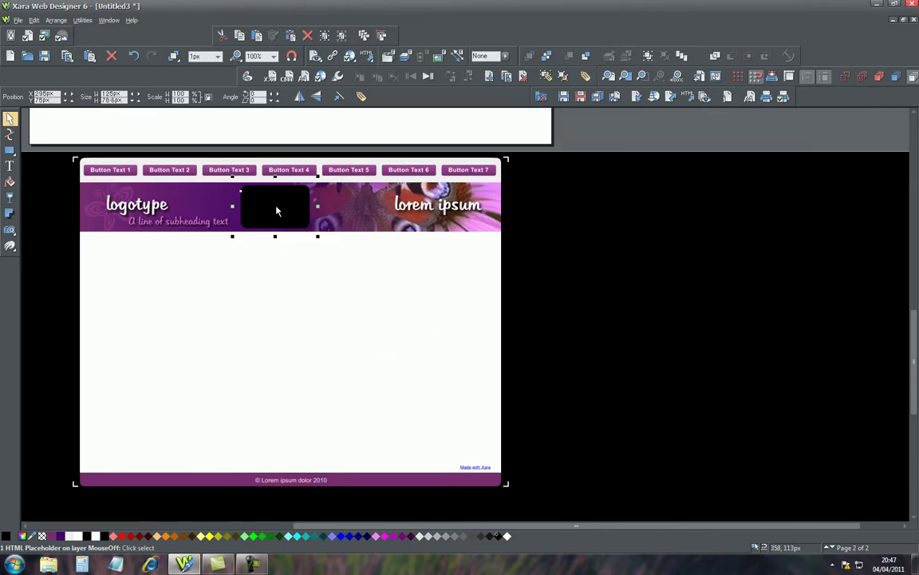
mouse_move(279, 210)
left_mouse_down()
mouse_move(285, 204)
mouse_move(274, 209)
left_mouse_up()
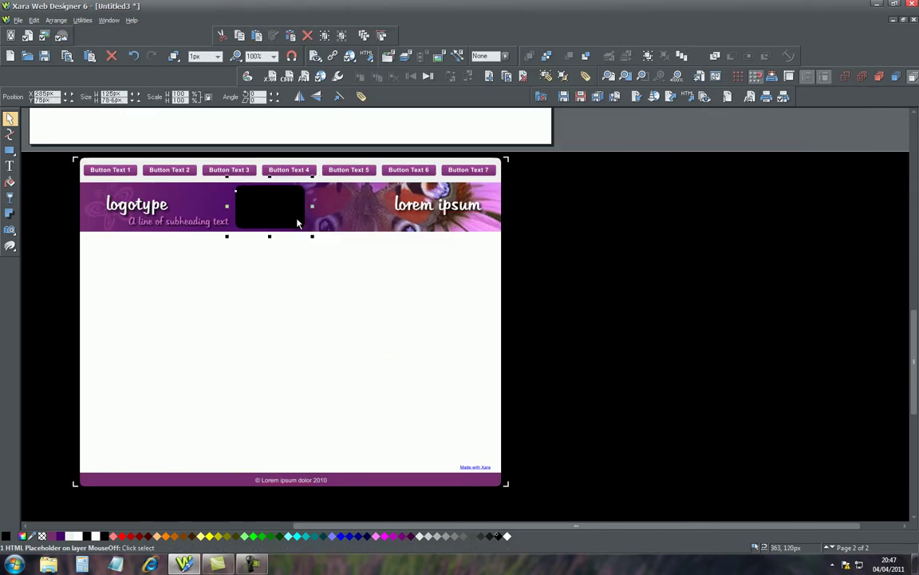
Show the placeholder's Web Properties with its 480 × 390 YouTube iframe code, and preview the page.
left_click(10, 37)
mouse_move(492, 139)
left_mouse_down()
mouse_move(474, 148)
mouse_move(505, 130)
mouse_move(527, 133)
mouse_move(508, 132)
left_mouse_up()
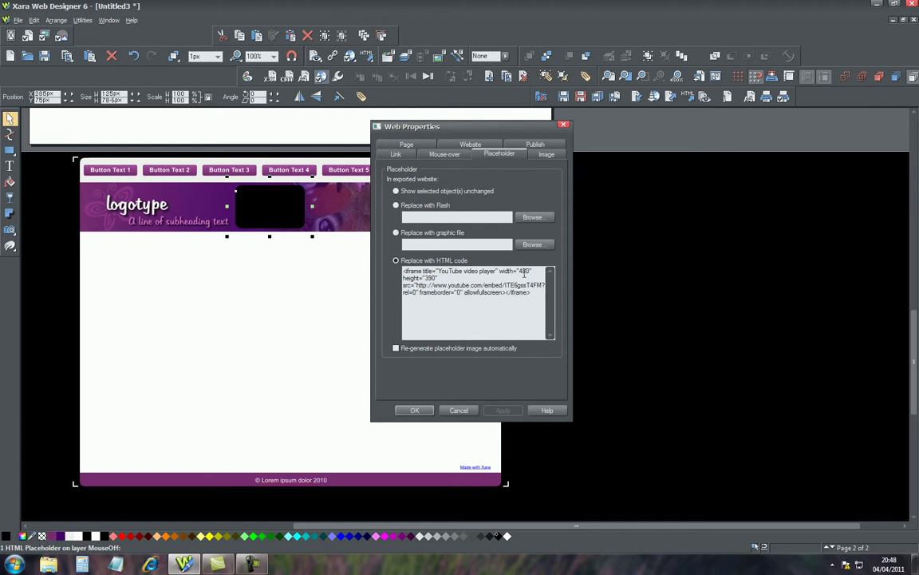
left_click_drag(441, 121, 456, 140)
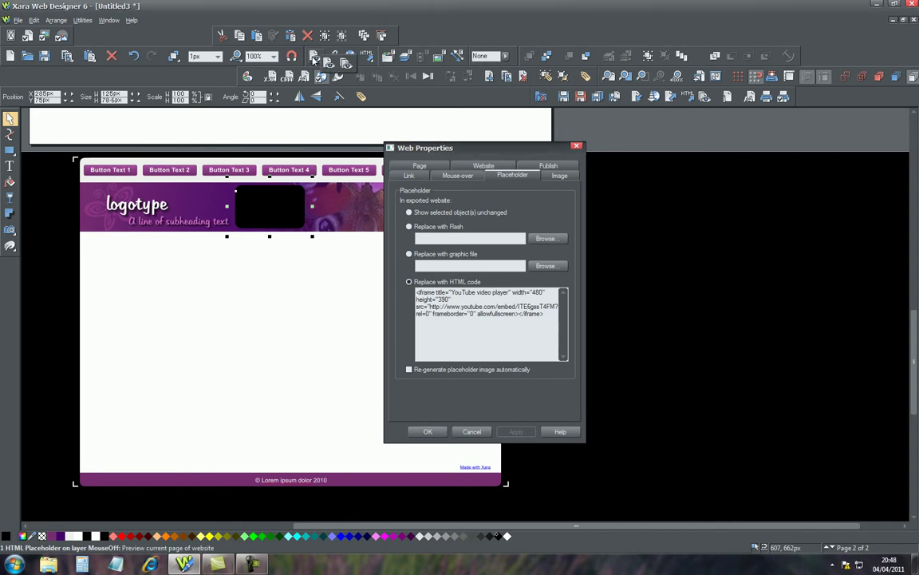
left_click(313, 61)
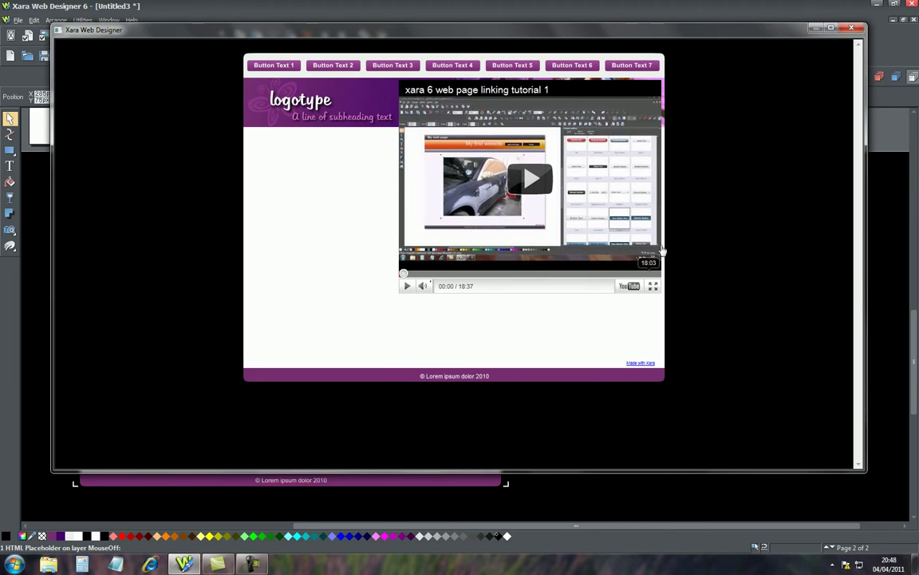
left_click(851, 27)
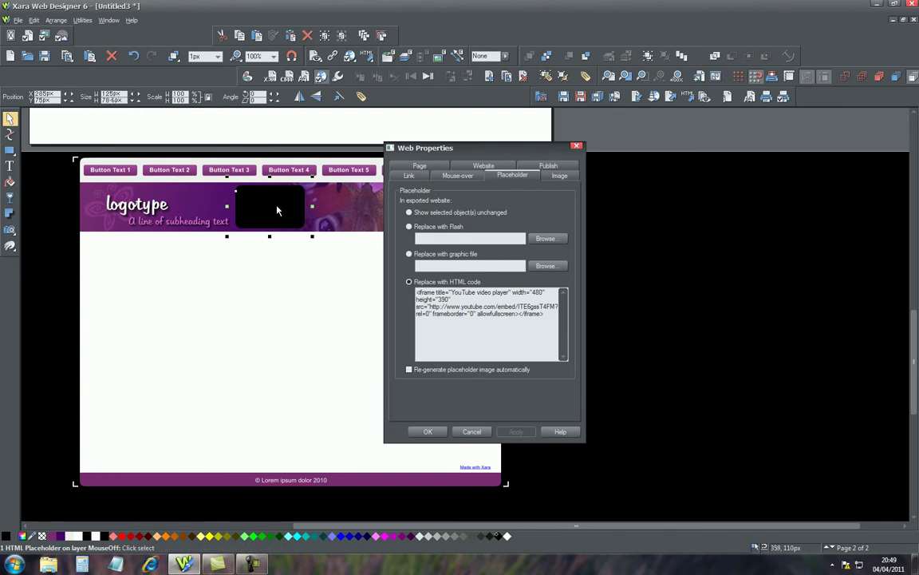
Reselect the video placeholder after the logotype and shift it about 2 px up-left.
left_click(137, 206)
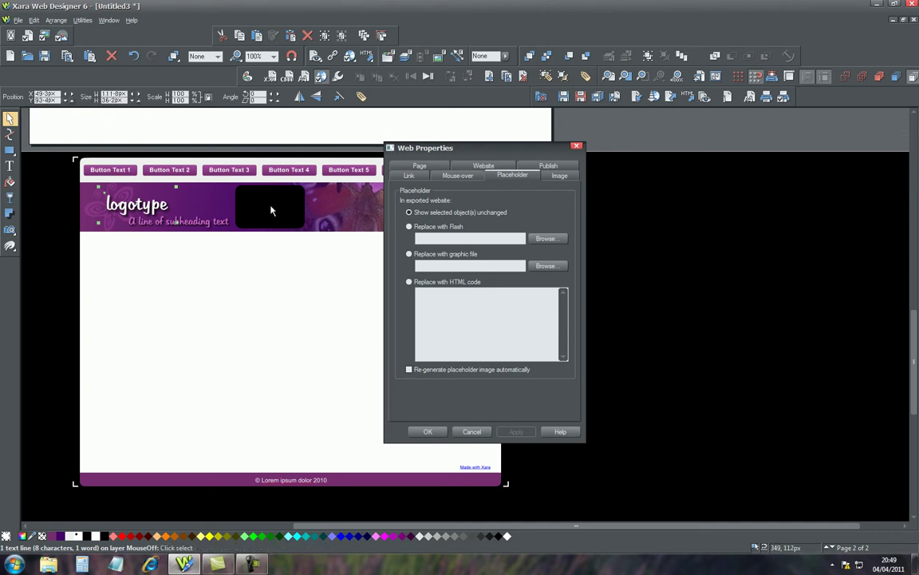
left_click(244, 188)
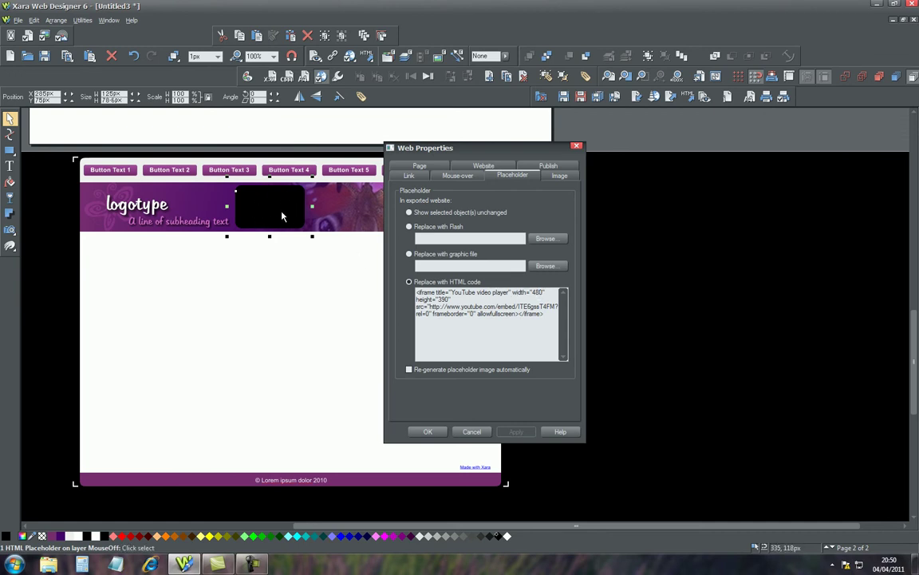
mouse_move(260, 211)
left_mouse_down()
mouse_move(234, 188)
mouse_move(258, 210)
left_mouse_up()
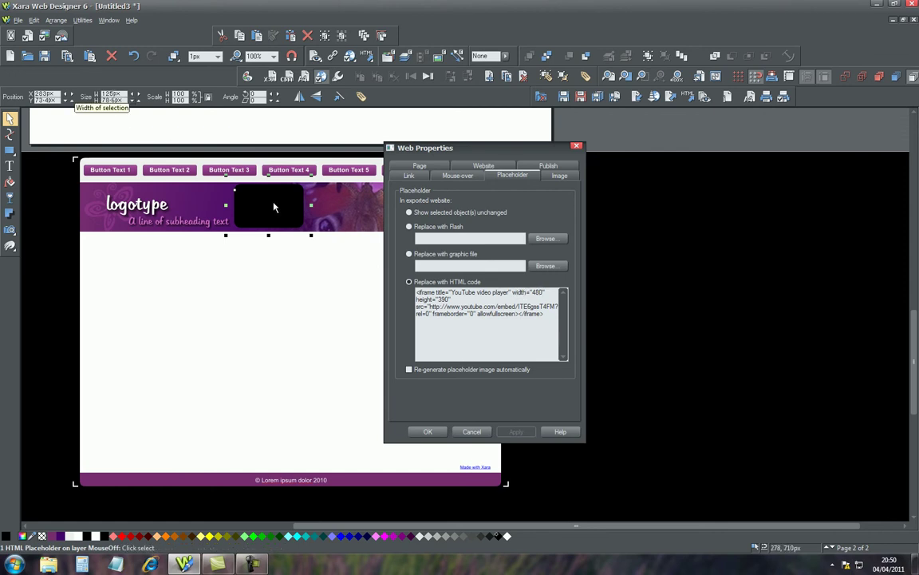
Change the YouTube iframe width from 480 to 125 and height to 78.6, then confirm.
left_click(543, 293)
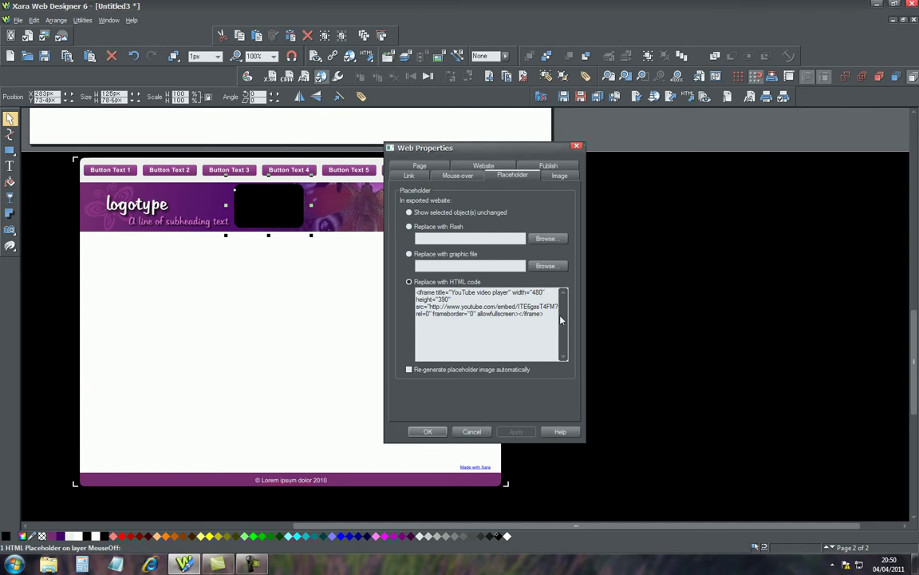
key("BackSpace")
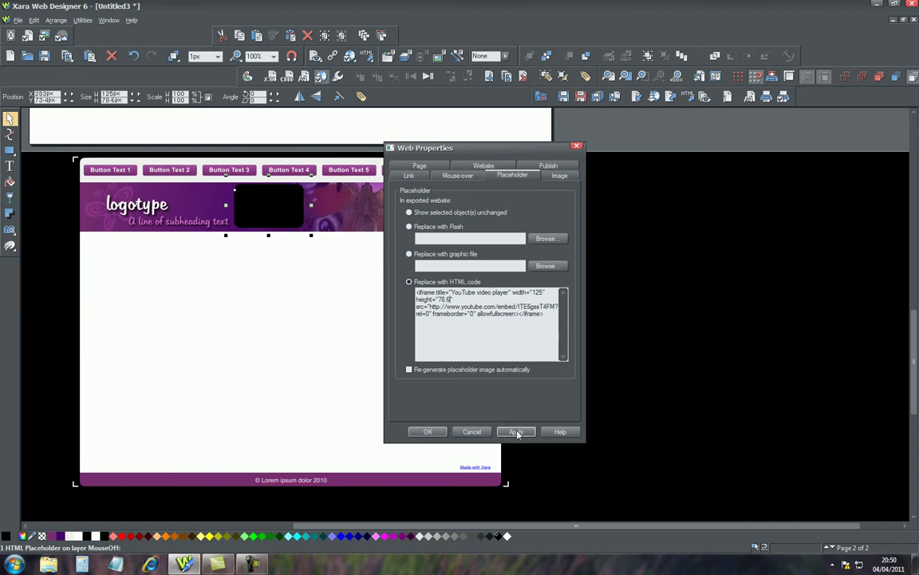
left_click(428, 432)
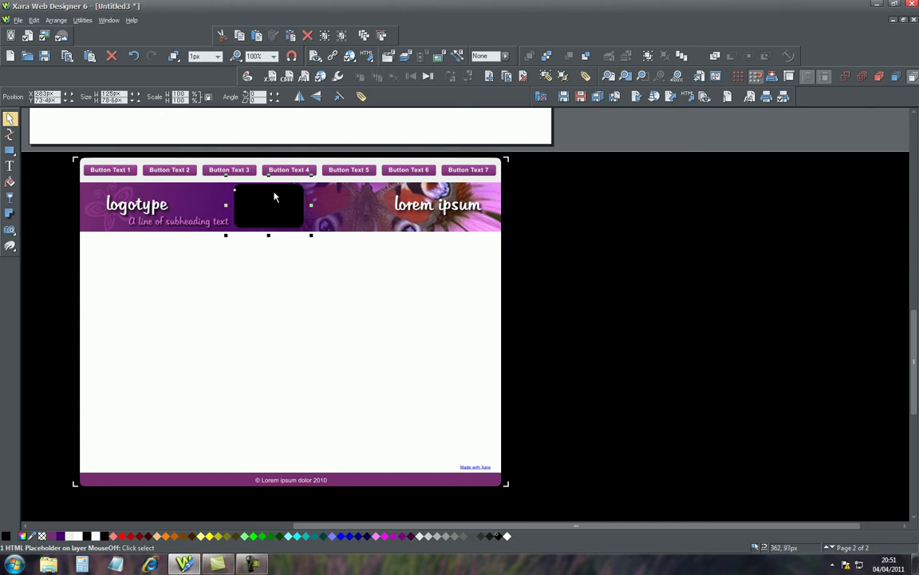
left_click(318, 59)
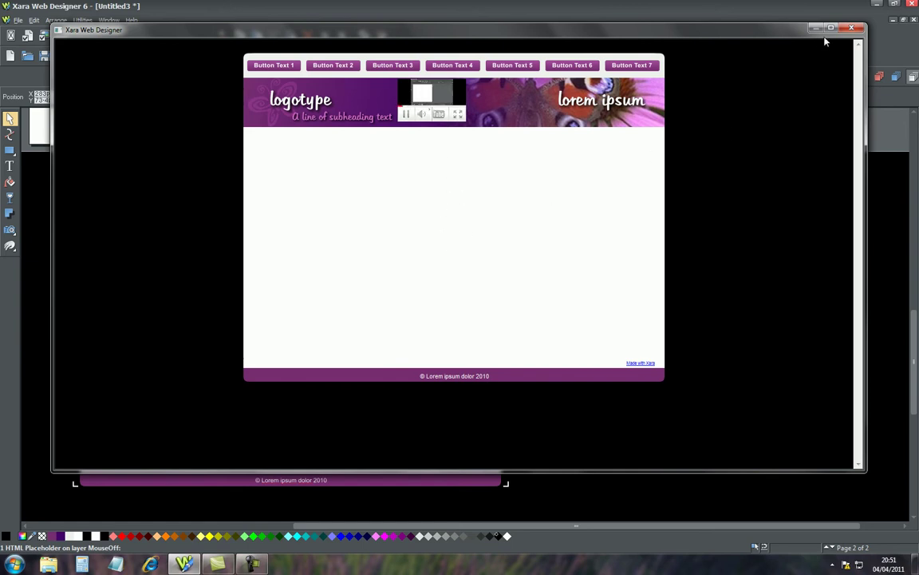
left_click(851, 28)
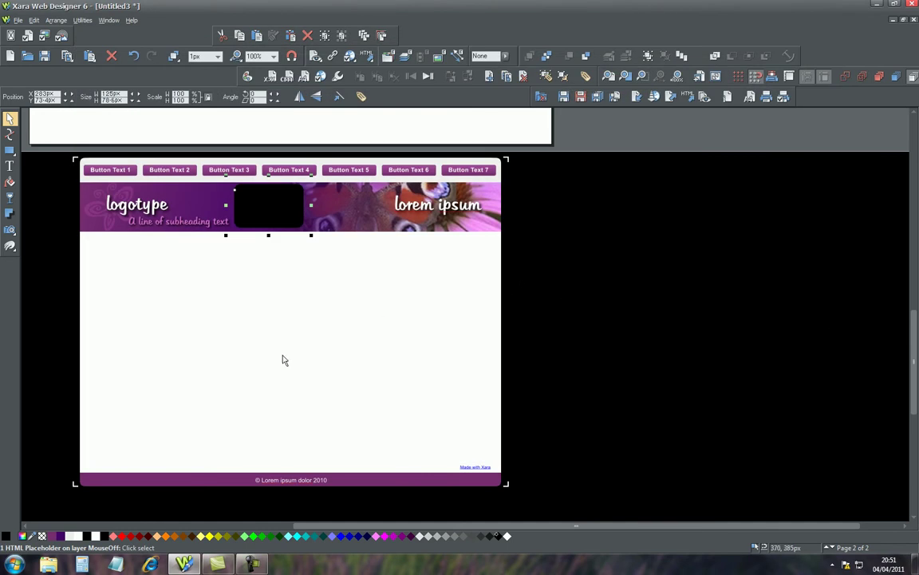
Enlarge the video placeholder to about 348 × 219 px, placing it left below the banner.
left_click_drag(226, 235, 287, 309)
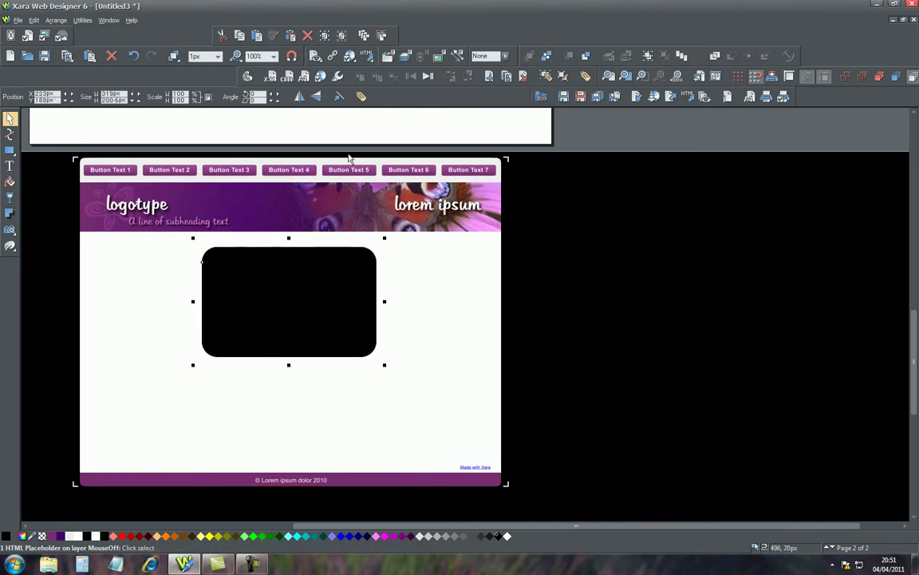
left_click(349, 56)
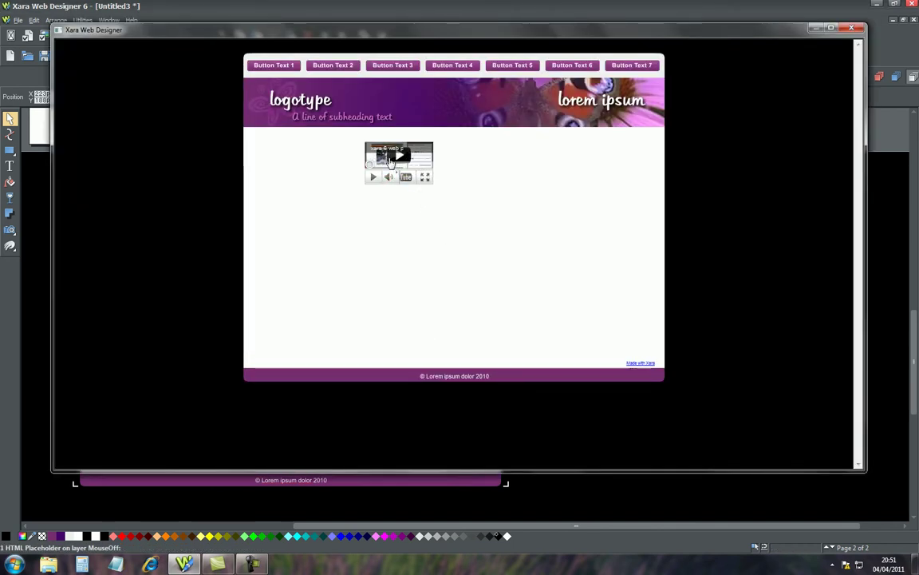
key("Escape")
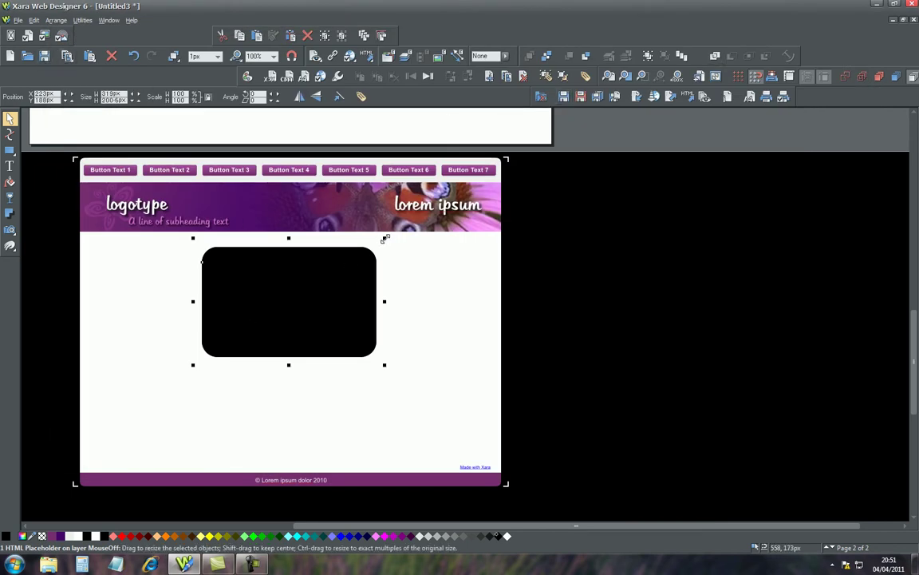
left_click_drag(384, 237, 370, 251)
left_click_drag(302, 316, 181, 295)
left_click_drag(247, 339, 276, 363)
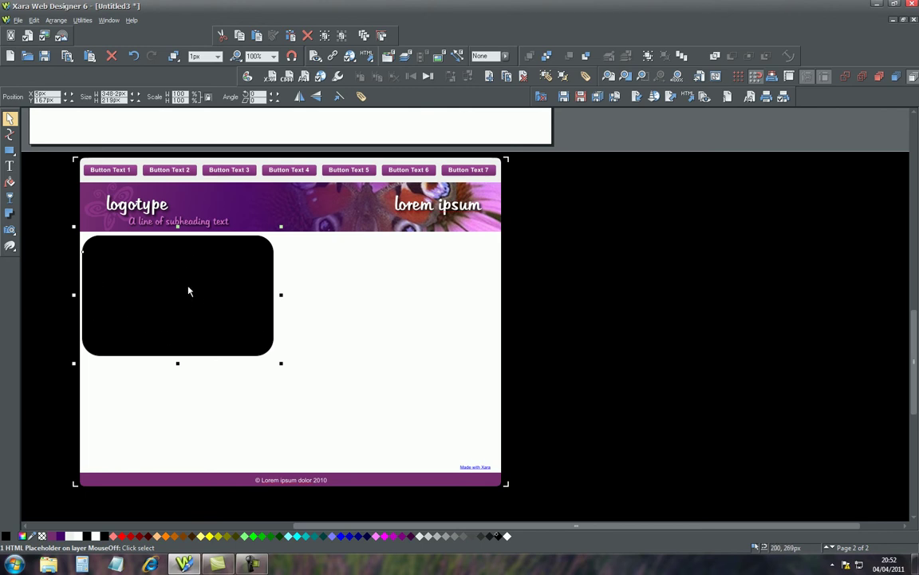
Resize the YouTube iframe code to width 348.2 and height 219, applying it.
left_click(11, 35)
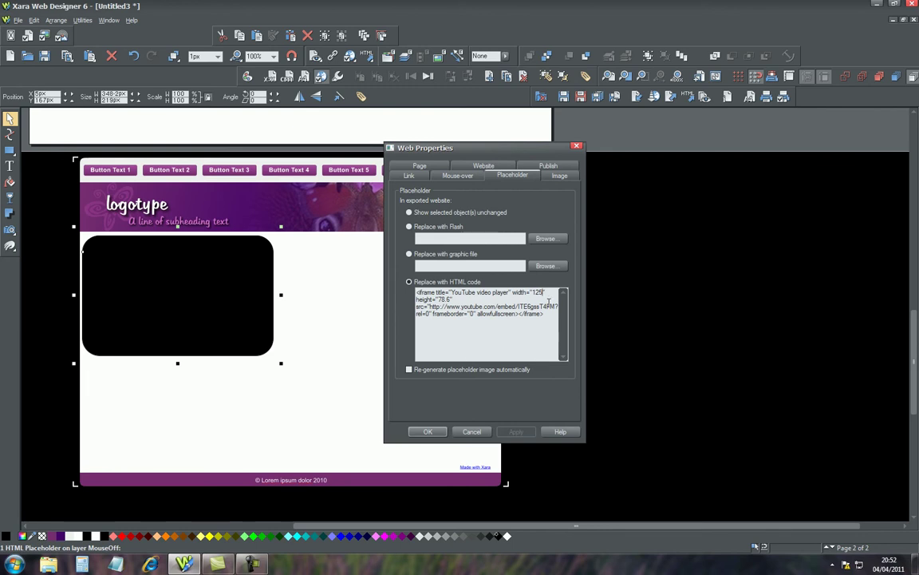
key("BackSpace")
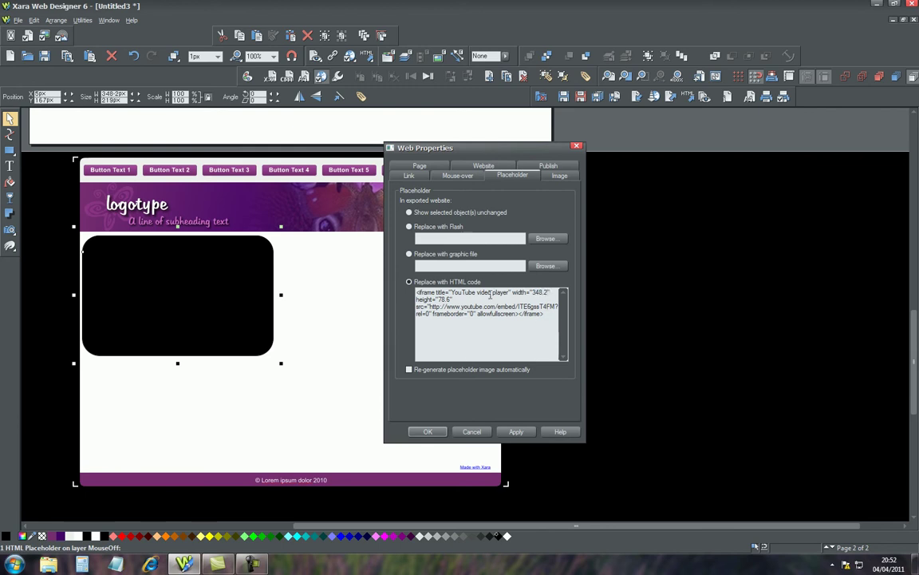
left_click(453, 300)
type("219")
left_click(516, 431)
left_click(428, 432)
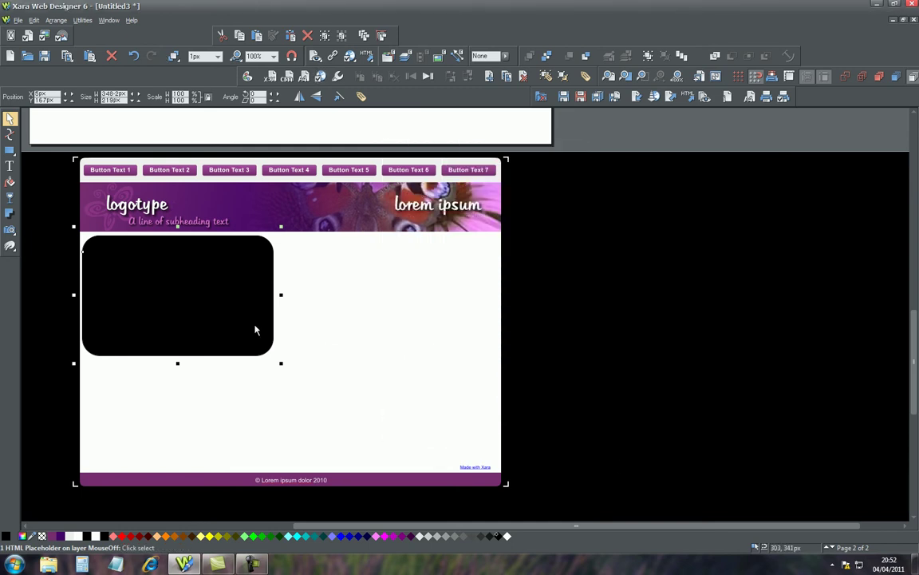
Preview the page, play the enlarged YouTube video to test it, then close the preview.
left_click(333, 56)
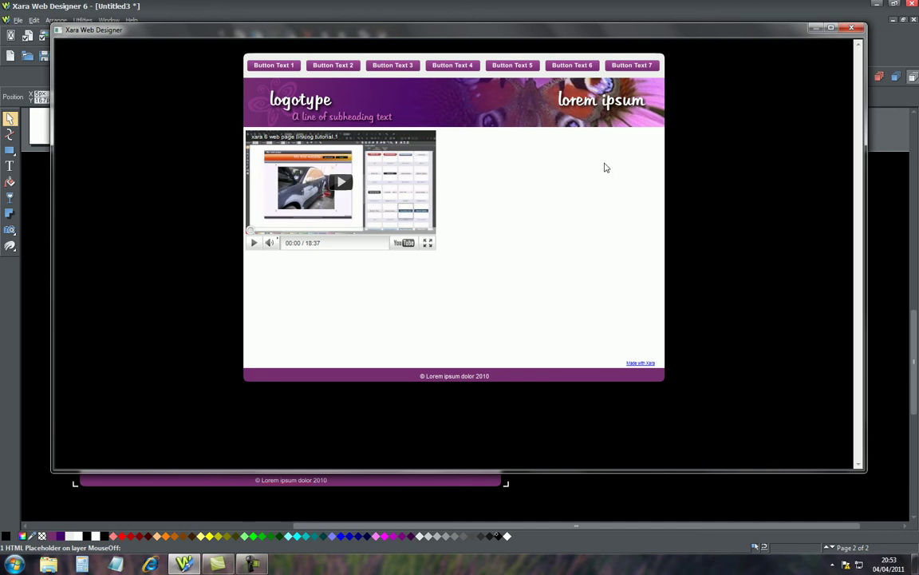
left_click(336, 184)
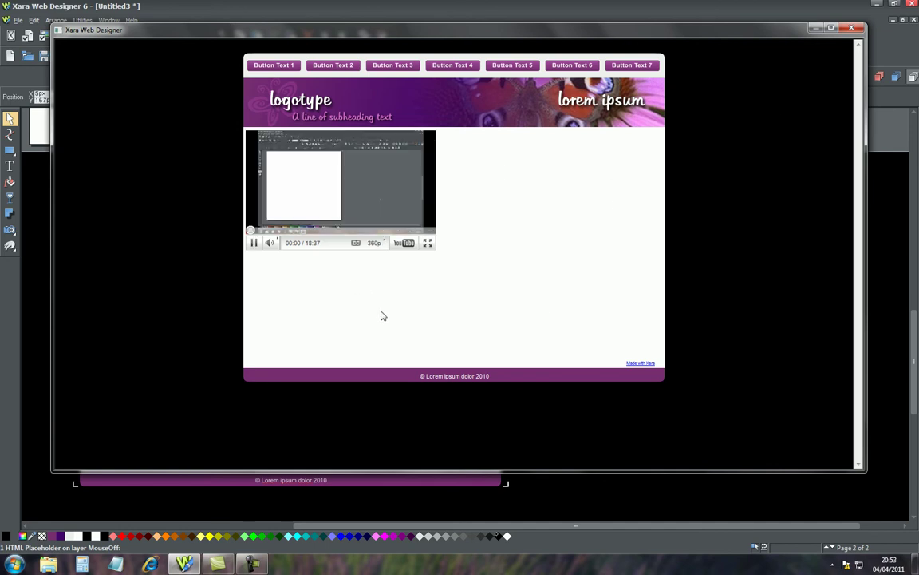
left_click(852, 28)
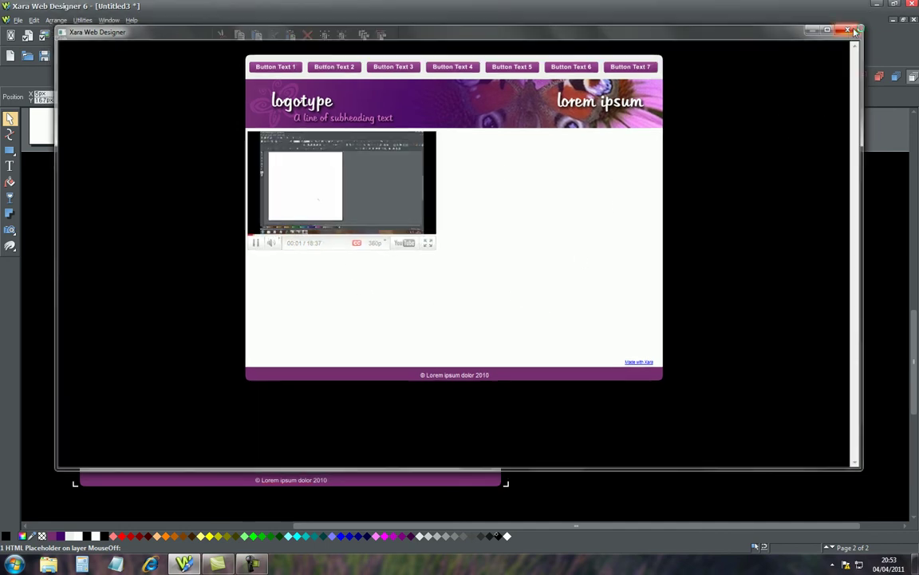
Shrink the black video placeholder and move it up to the top-left, directly under the purple banner.
left_click(378, 351)
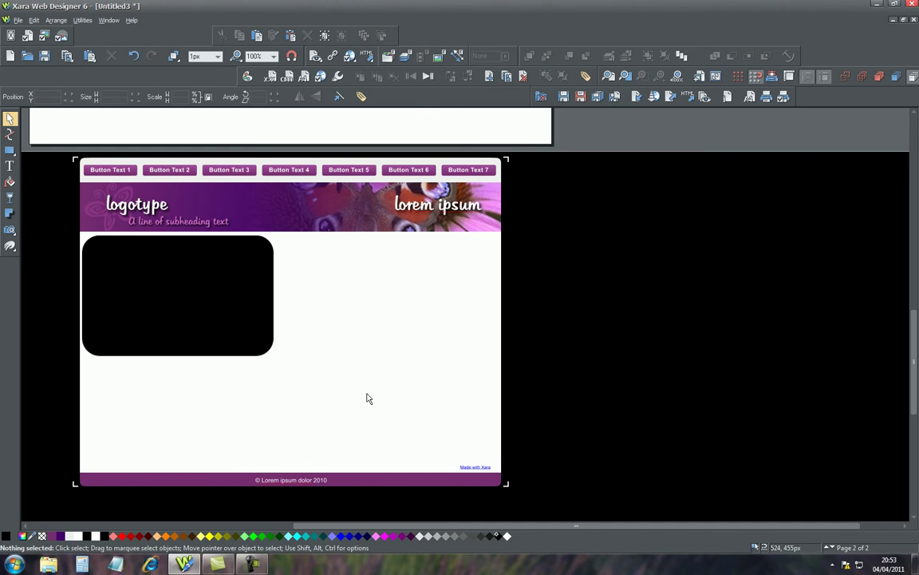
left_click(179, 292)
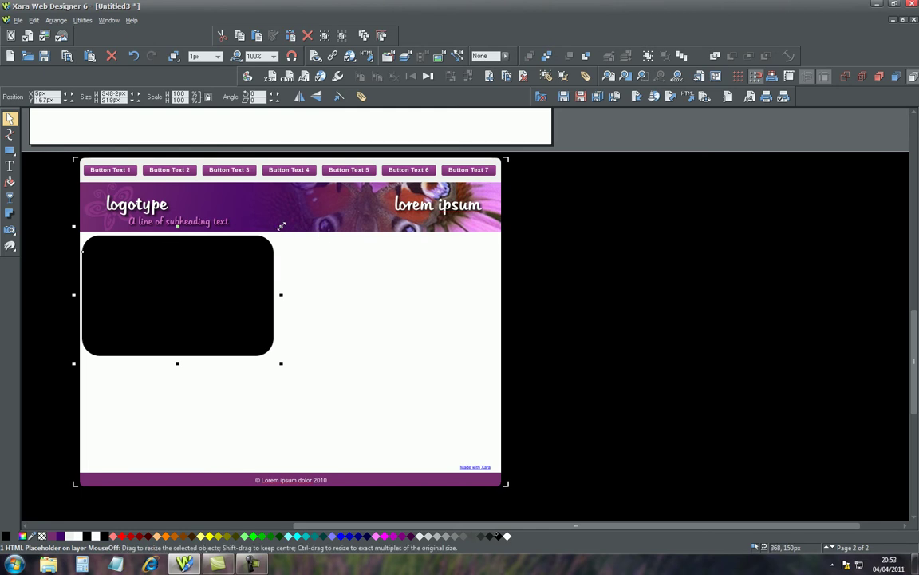
left_click_drag(281, 225, 231, 258)
left_click_drag(176, 313, 178, 283)
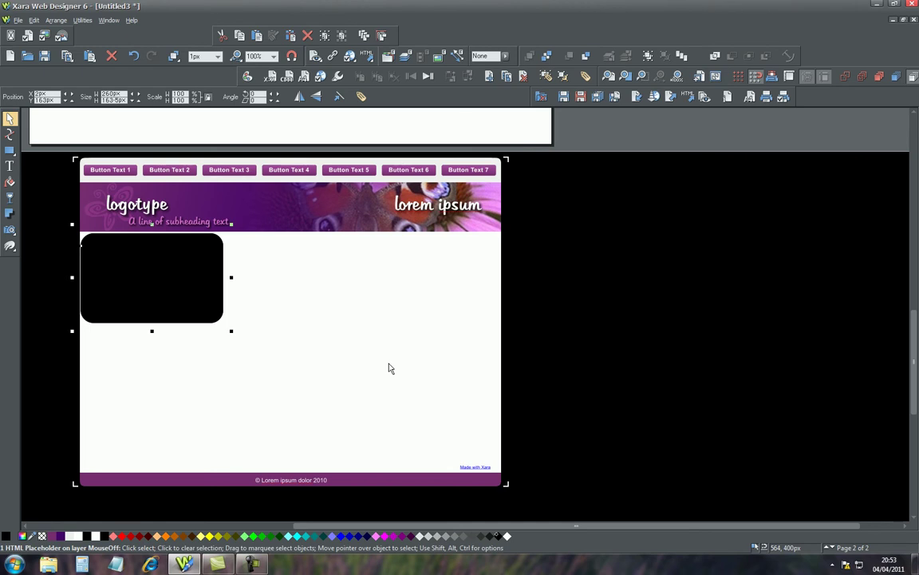
left_click(292, 385)
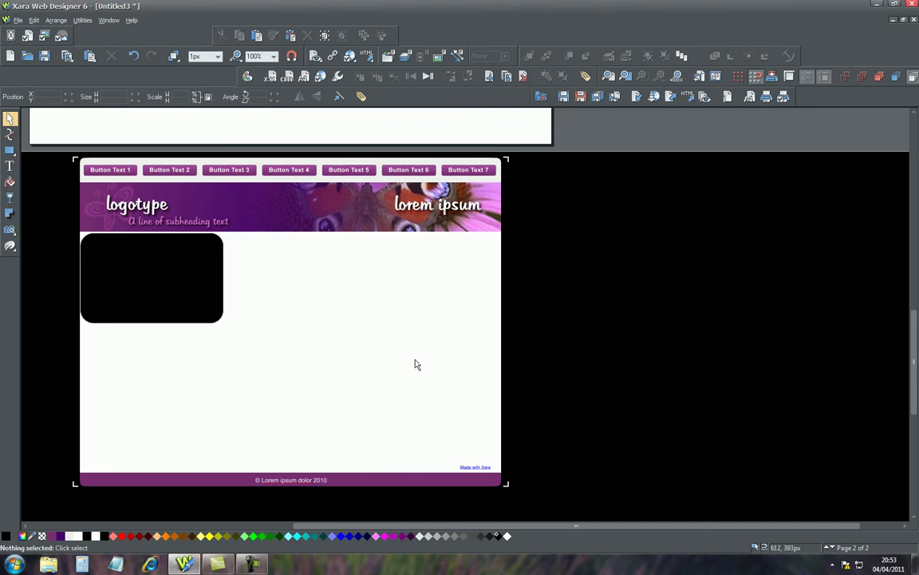
Draw a black rounded rectangle on the right side of the page, at mid-height.
left_click(9, 152)
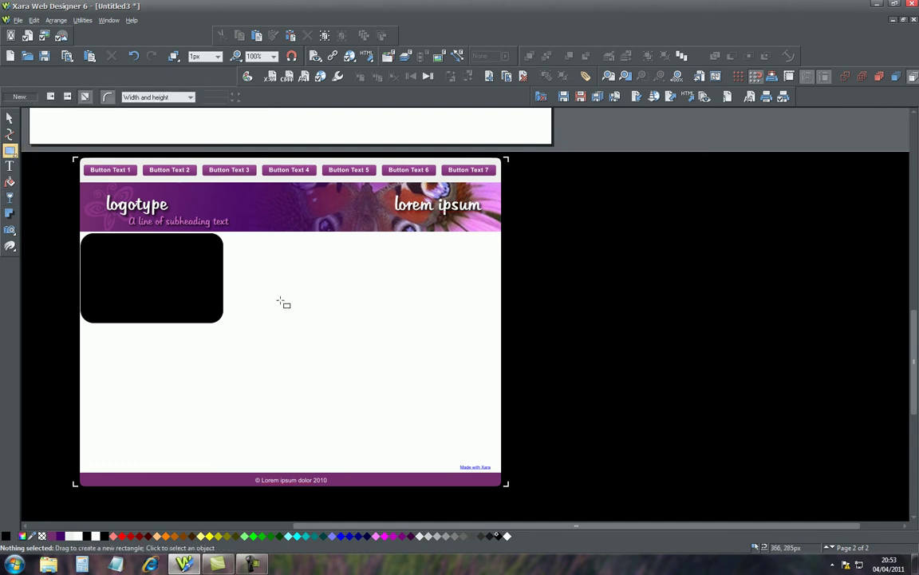
left_click_drag(281, 301, 457, 411)
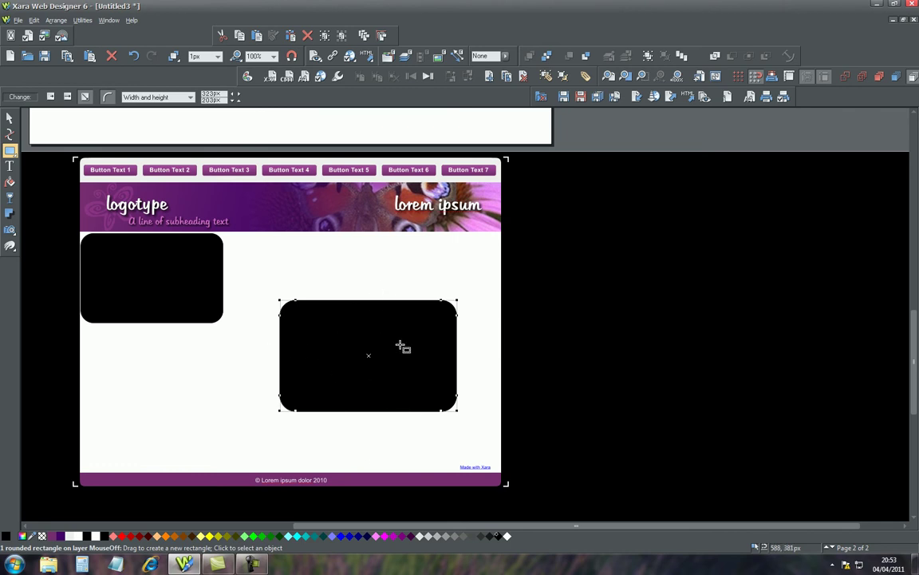
mouse_move(7, 153)
Make the rounded rectangle a graphic-file placeholder replaced by cars/23.jpg, applied and closed.
left_click(10, 35)
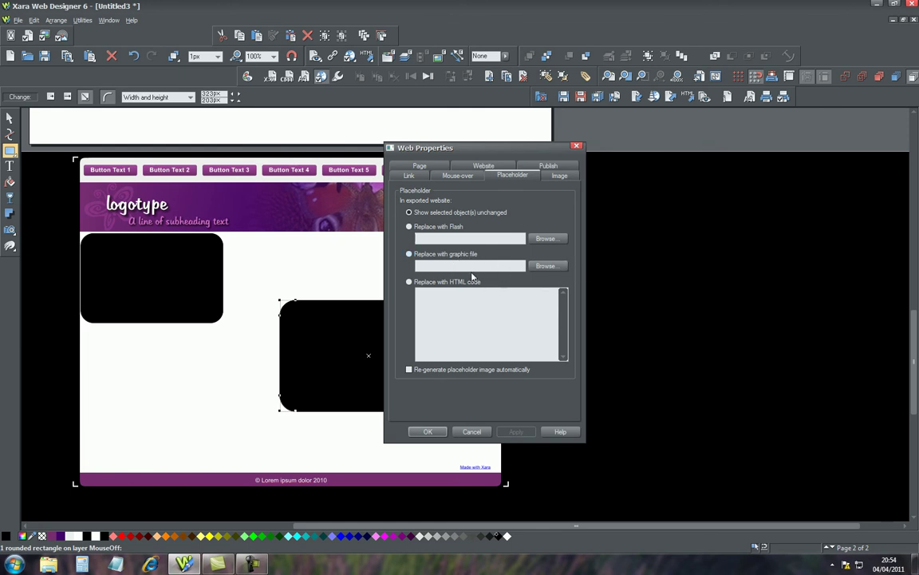
left_click(409, 255)
left_click(546, 266)
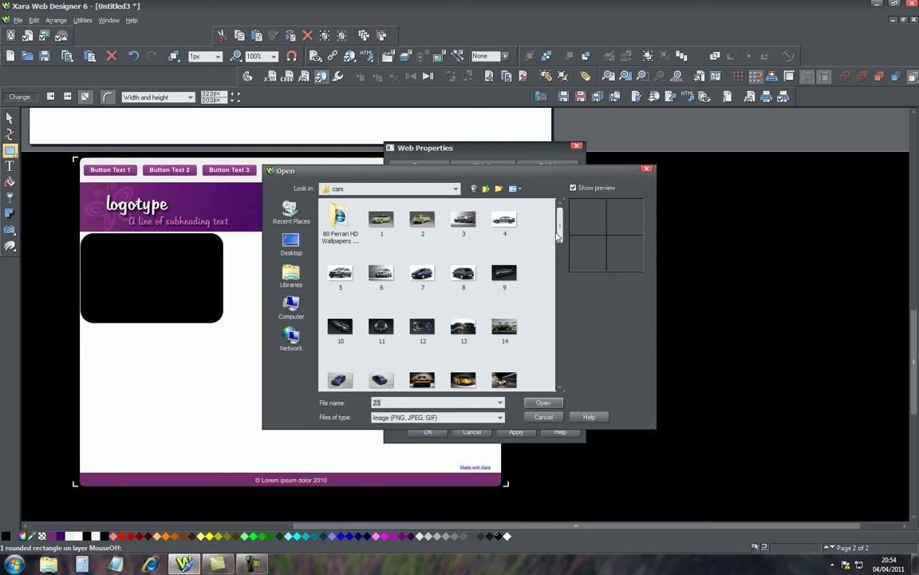
scroll(558, 236, "down", 3)
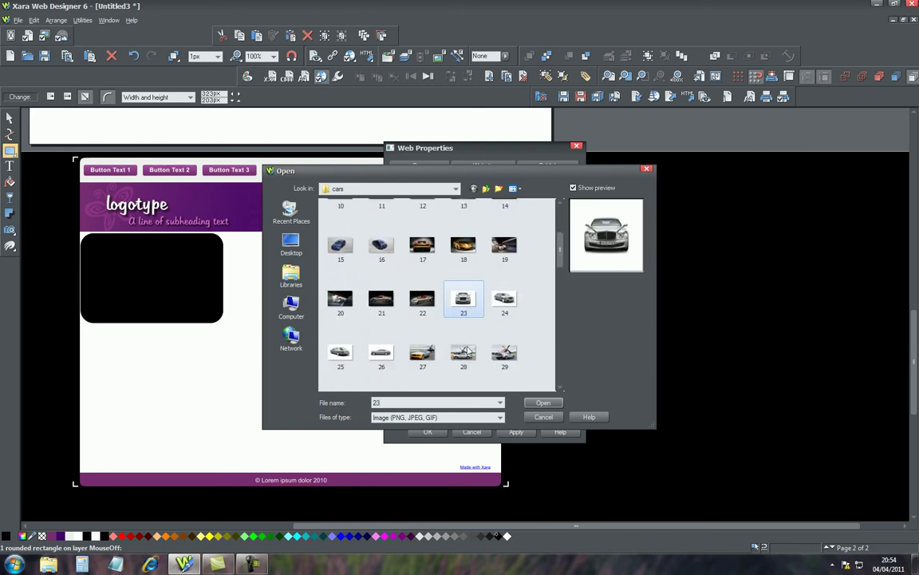
left_click(542, 402)
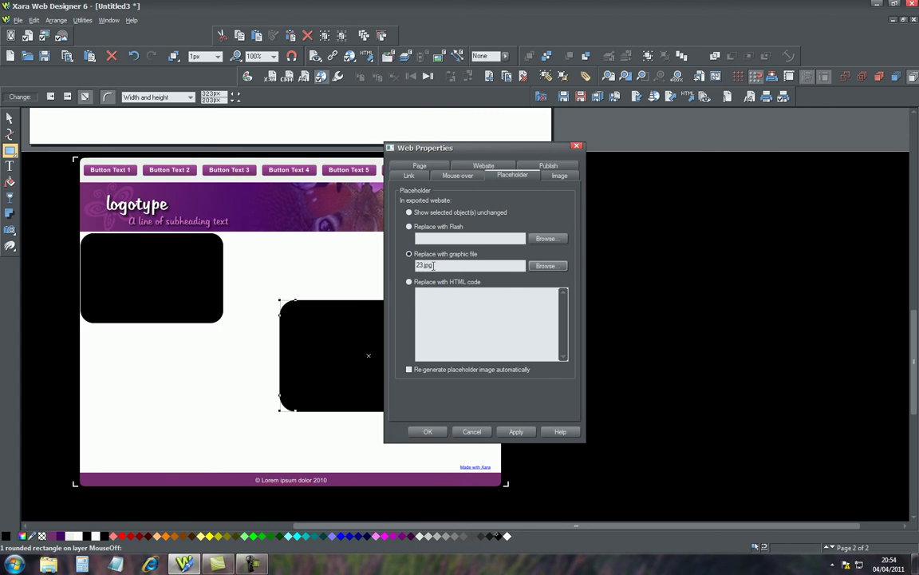
left_click(515, 432)
left_click(428, 432)
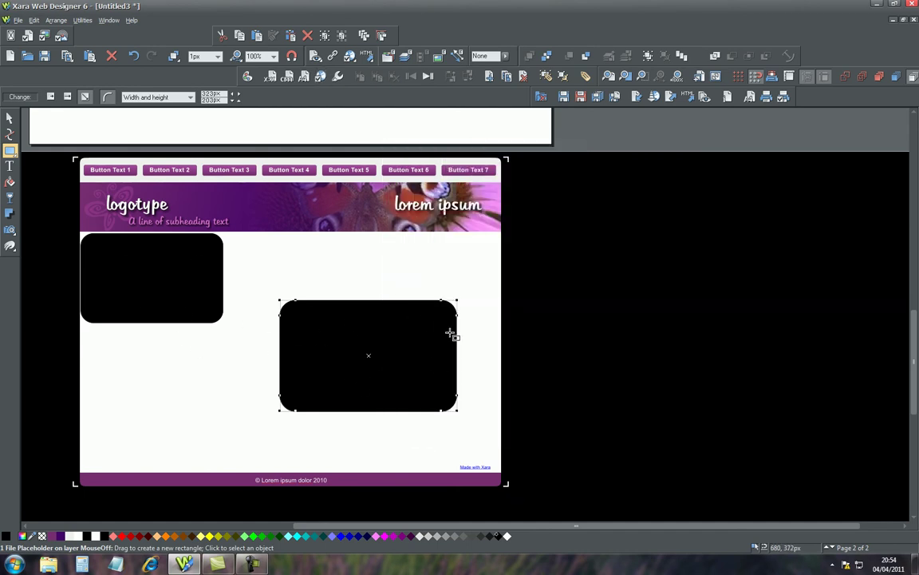
left_click(317, 58)
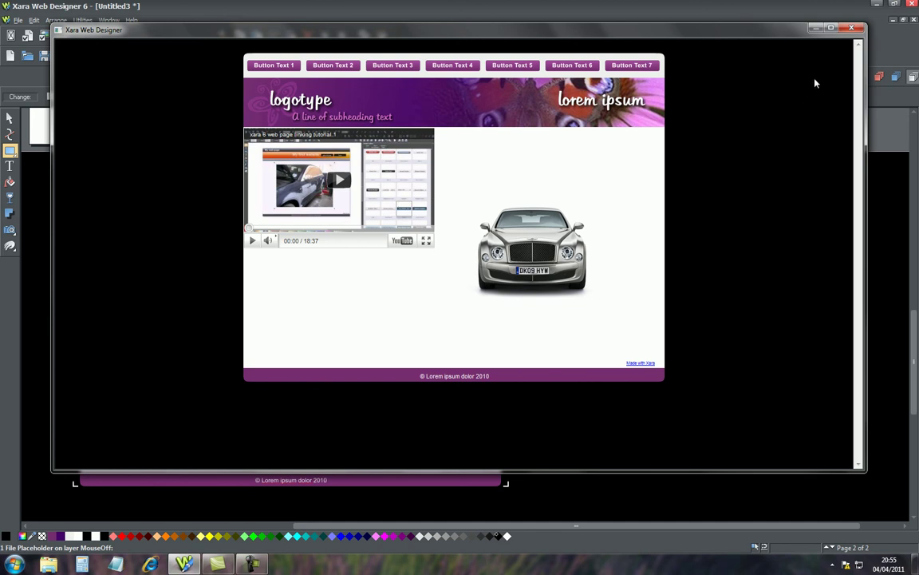
left_click(852, 30)
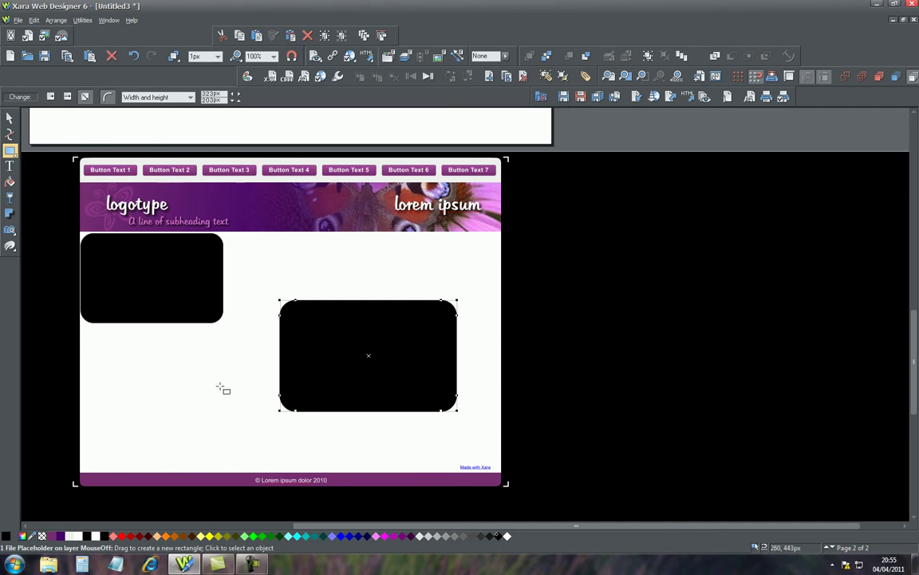
Clear the page selection and start a File > Import.
left_click(221, 387)
scroll(582, 375, "down", 1)
scroll(509, 377, "up", 1)
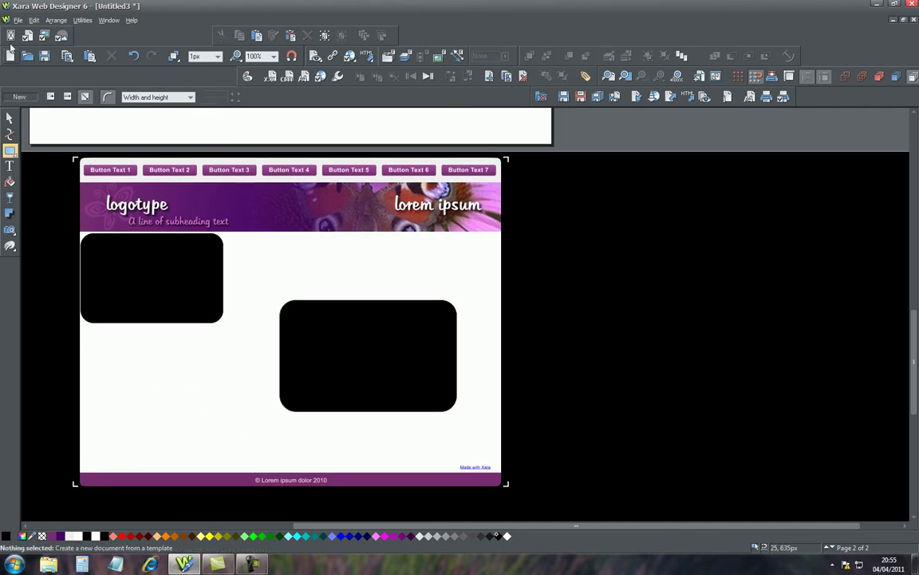
left_click(17, 20)
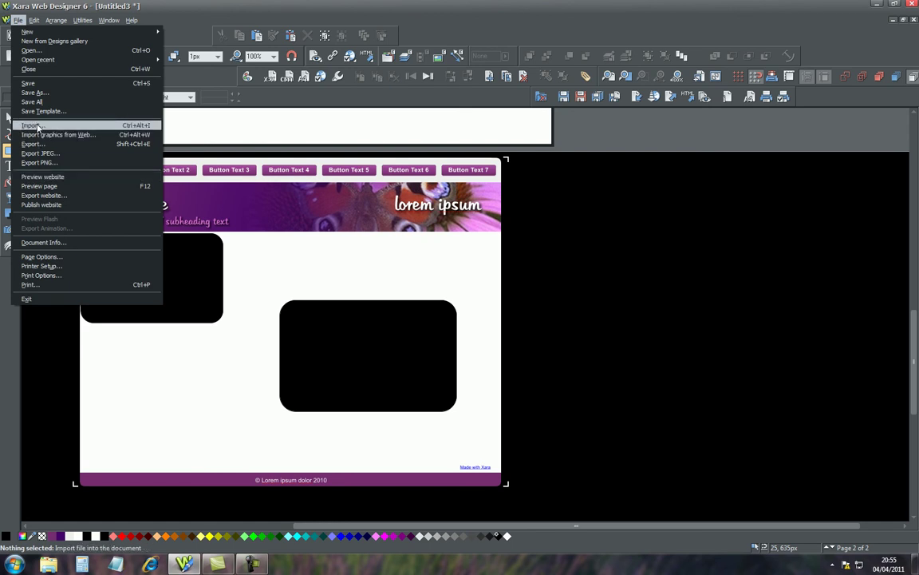
left_click(32, 126)
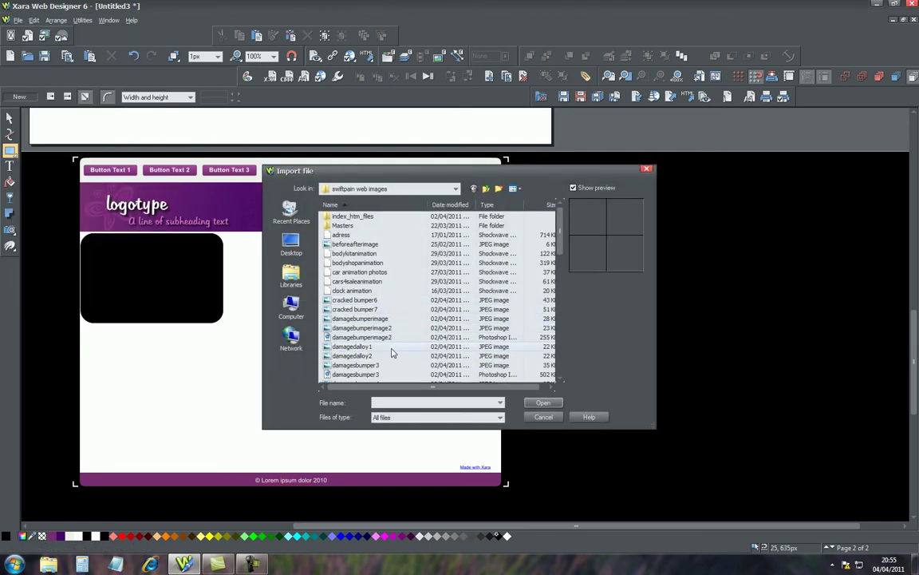
Browse to Elements (E:) > my pictures > cars and select car picture 24.
left_click(457, 189)
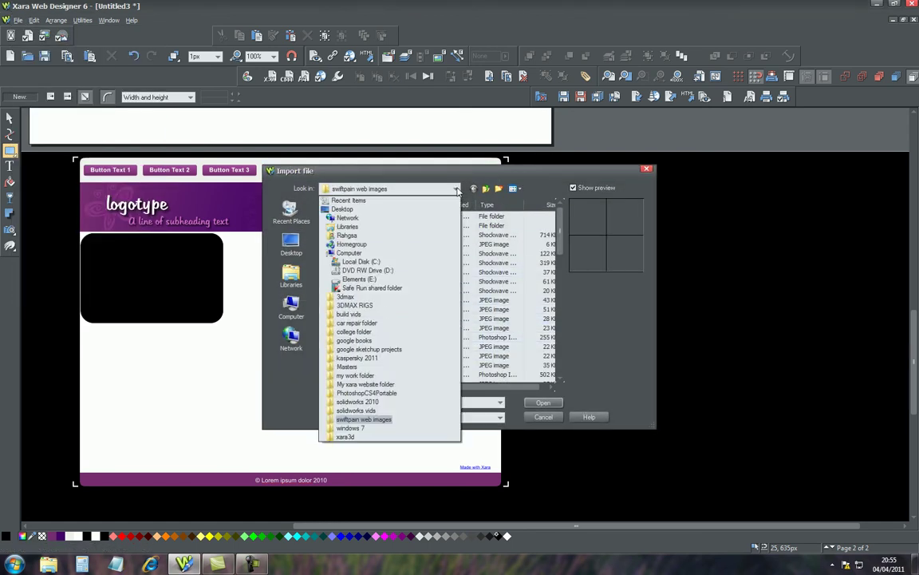
left_click(361, 279)
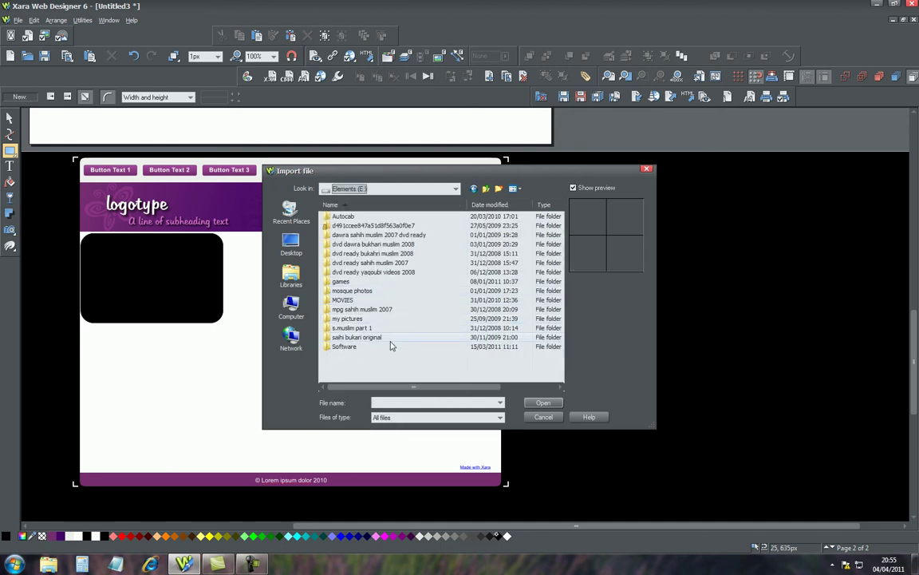
double_click(336, 319)
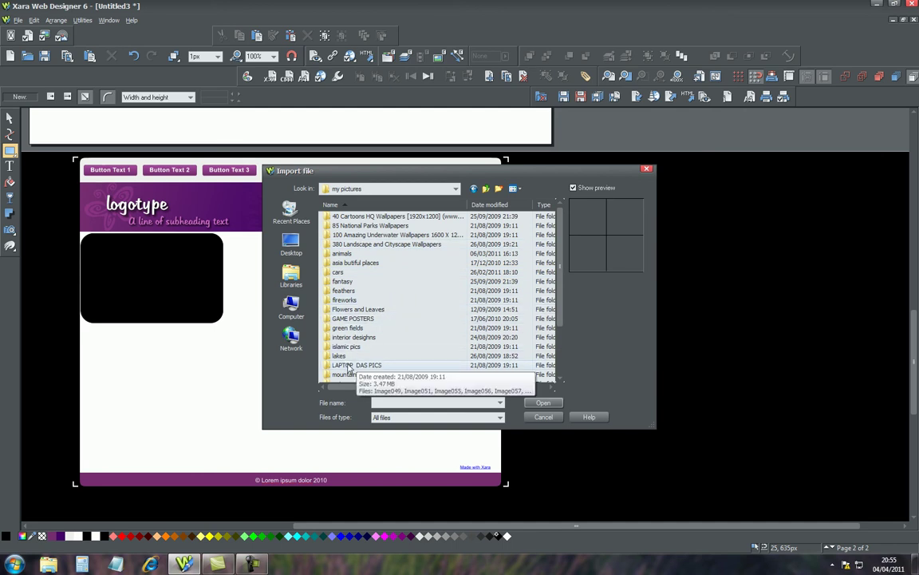
double_click(332, 272)
scroll(478, 331, "down", 3)
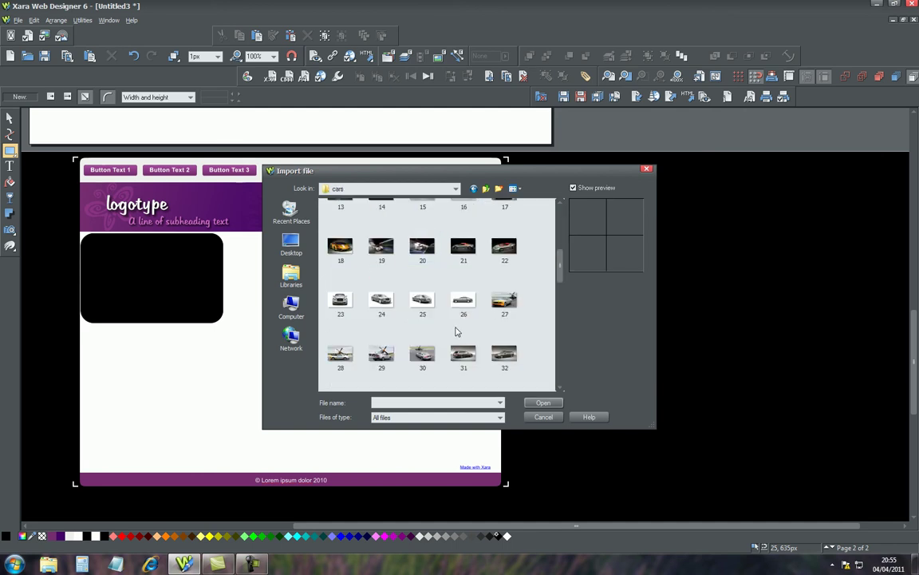
left_click(382, 303)
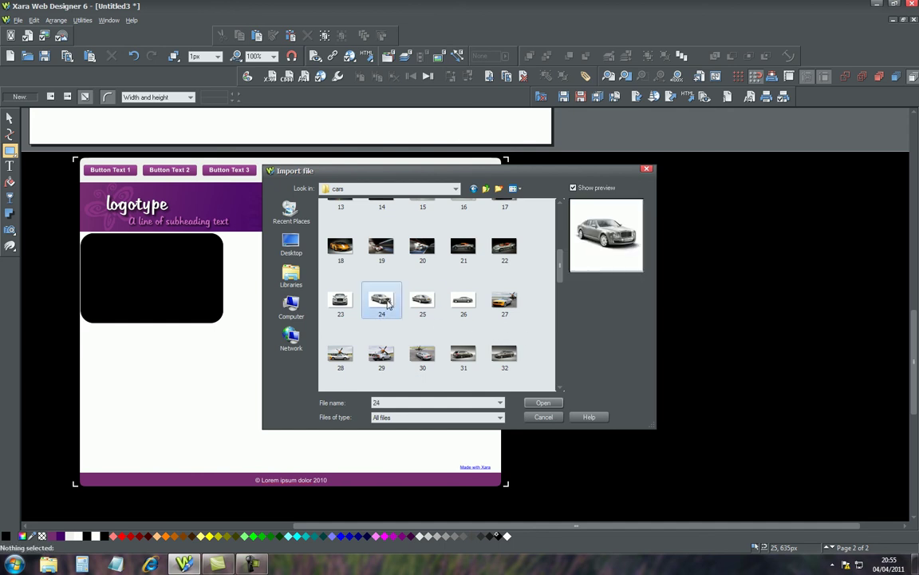
Import 24.jpg, move it left, and scale it to about 294 px wide below the video.
left_click(545, 403)
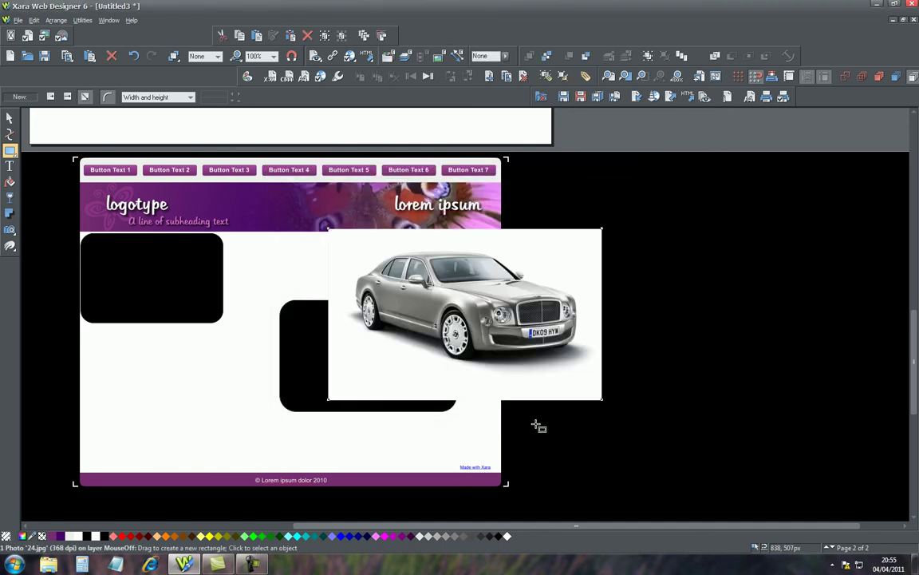
left_click(10, 117)
left_click_drag(446, 290, 381, 333)
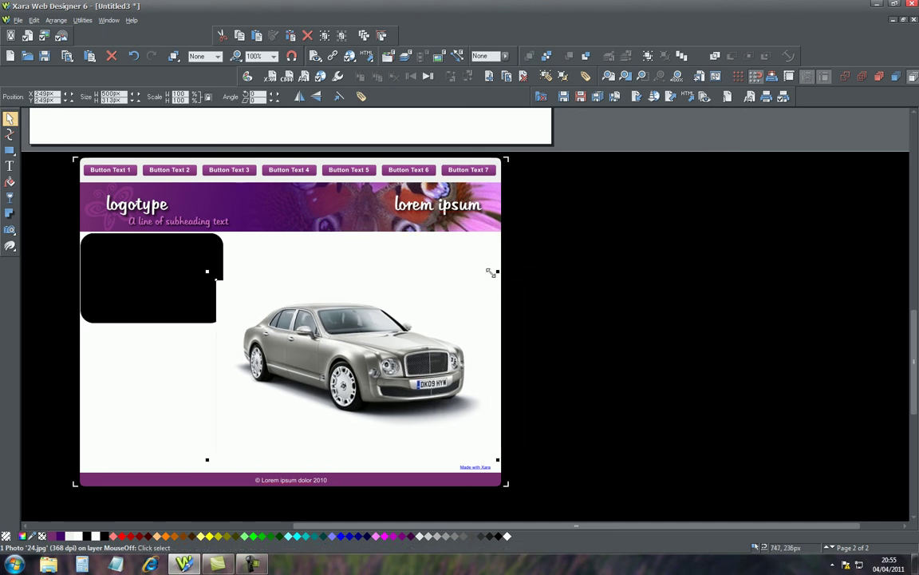
left_click_drag(497, 266, 223, 390)
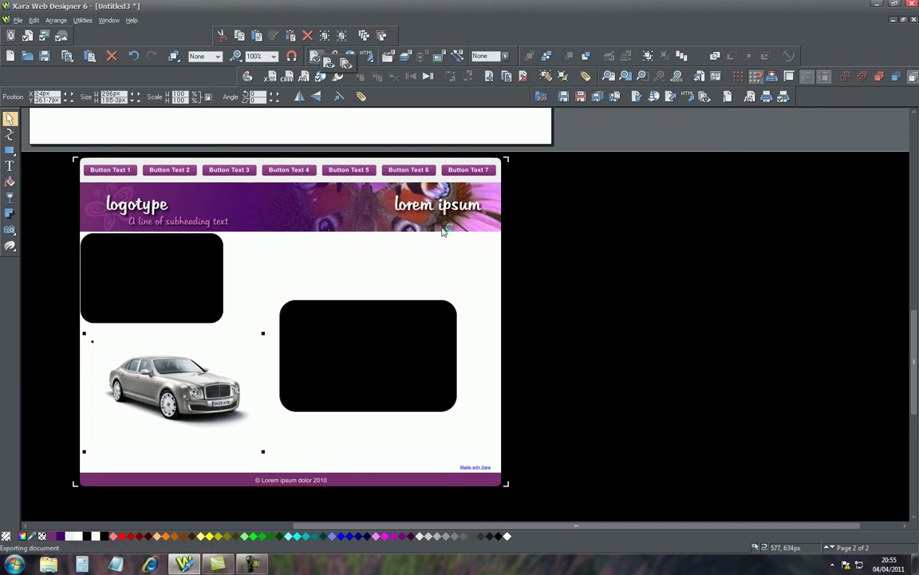
Preview the page with the YouTube player, car photo 24 and the front-view car.
left_click(336, 77)
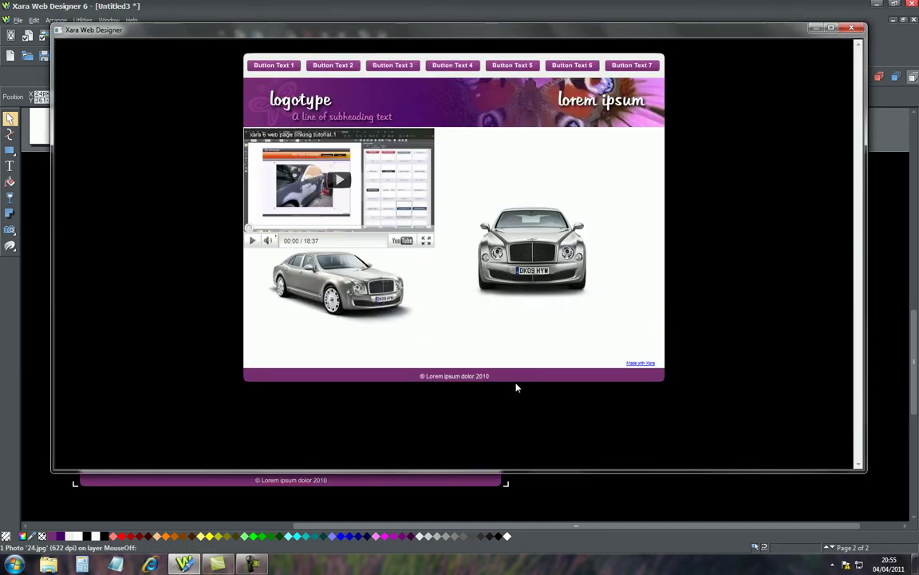